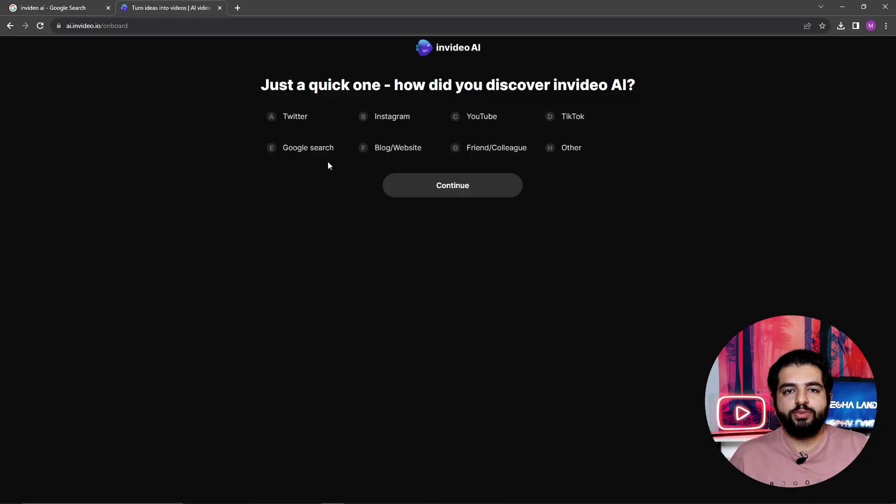
Complete the onboarding with YouTube as the discovery source and Other as the reason for use, keeping the prefilled name and workspace.
{"action": "left_click", "coordinate": [475, 123]}
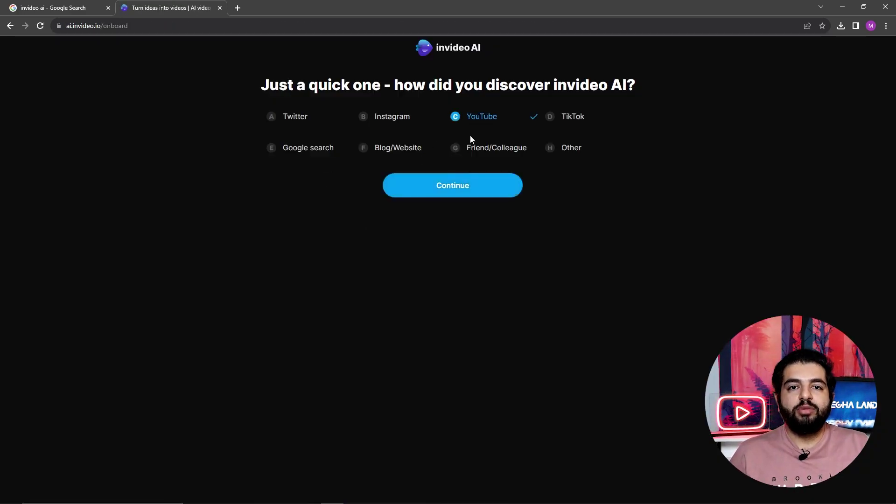
{"action": "left_click", "coordinate": [464, 189]}
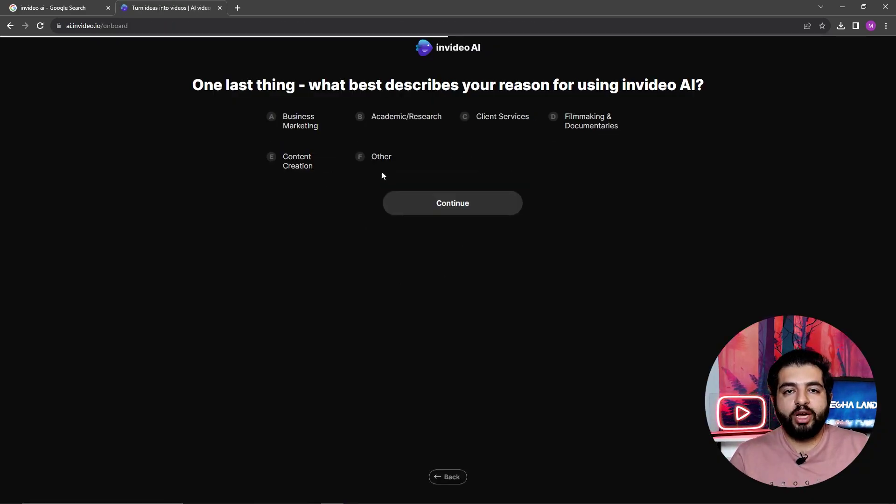
{"action": "left_click", "coordinate": [382, 158]}
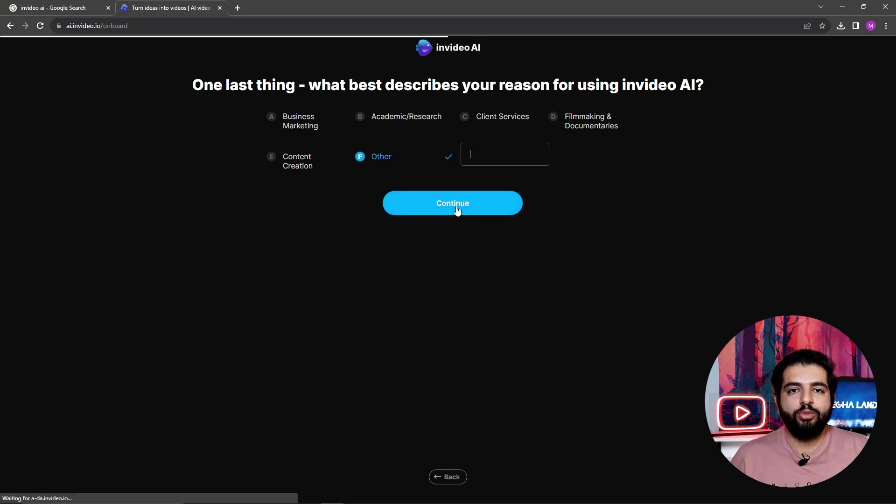
{"action": "left_click", "coordinate": [456, 209]}
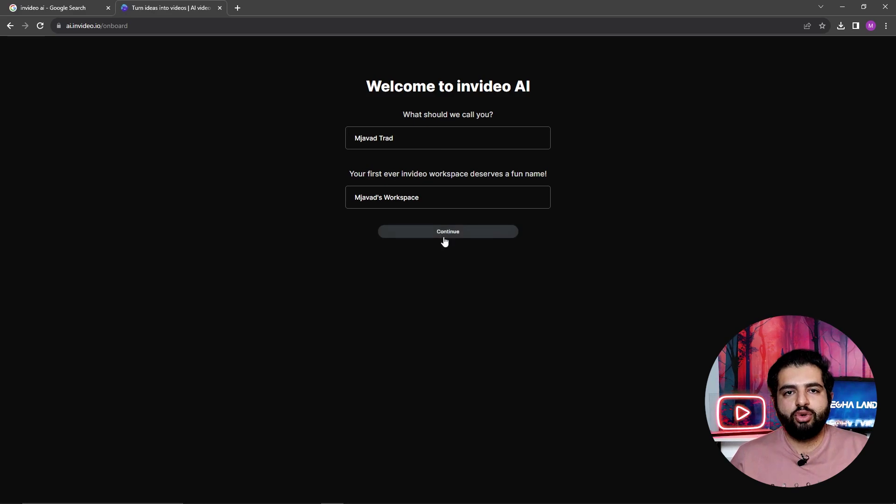
{"action": "left_click", "coordinate": [445, 239]}
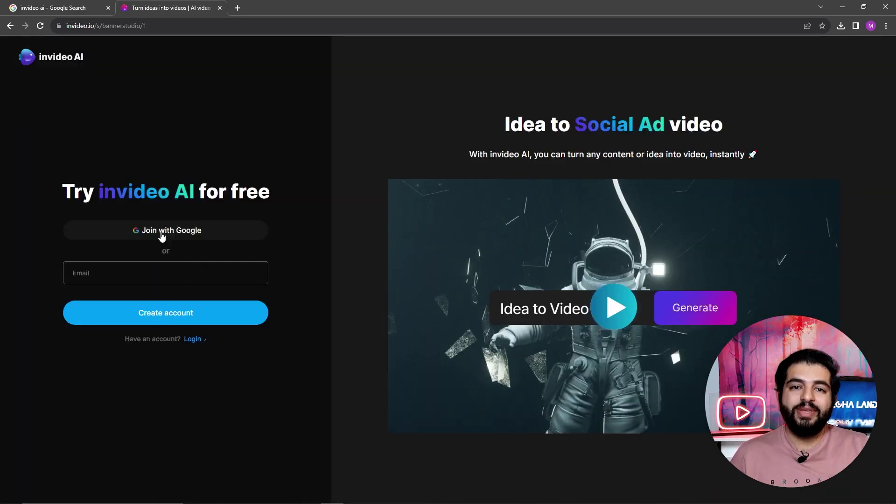
Join invideo AI with the listed Google account.
{"action": "left_click", "coordinate": [162, 238]}
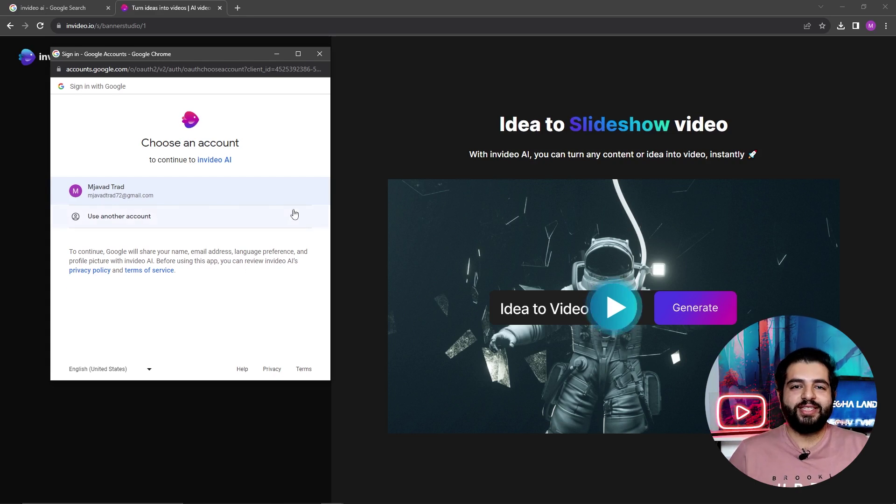
{"action": "left_click", "coordinate": [165, 200]}
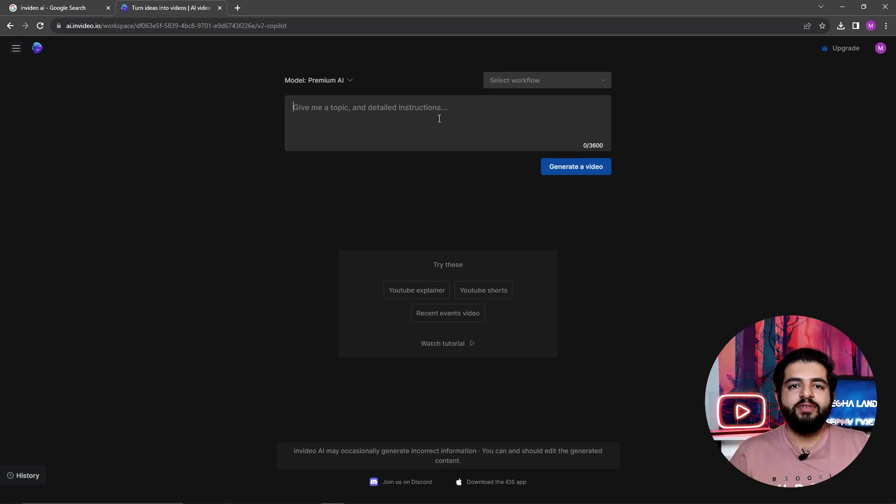
Start a prompt with the Youtube explainer workflow and set the video length to 2 minutes.
{"action": "left_click", "coordinate": [546, 82]}
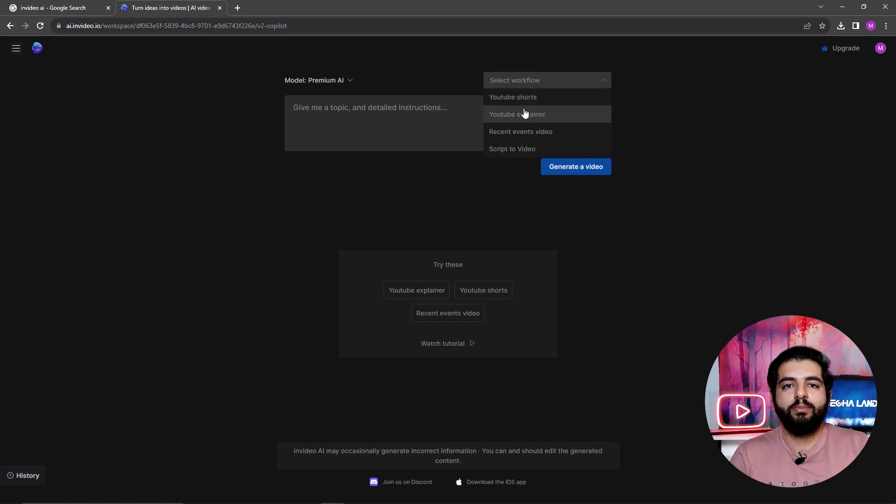
{"action": "left_click", "coordinate": [556, 120]}
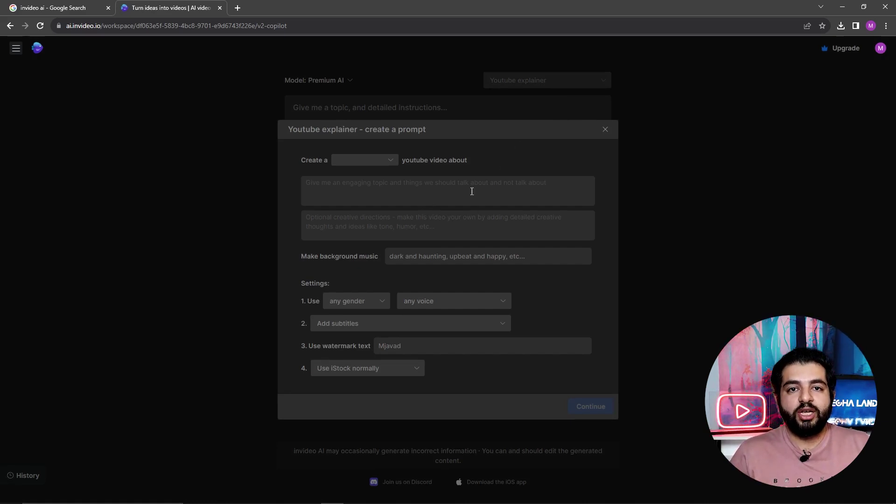
{"action": "left_click", "coordinate": [391, 160]}
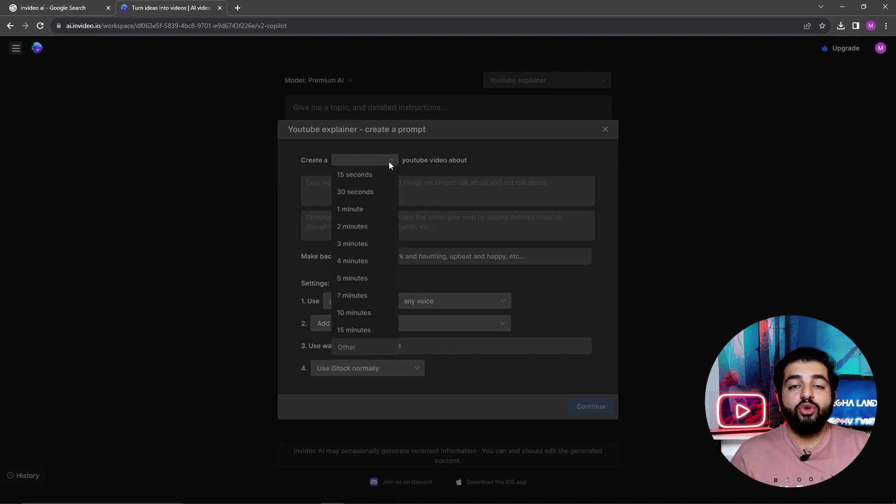
{"action": "left_click", "coordinate": [358, 227]}
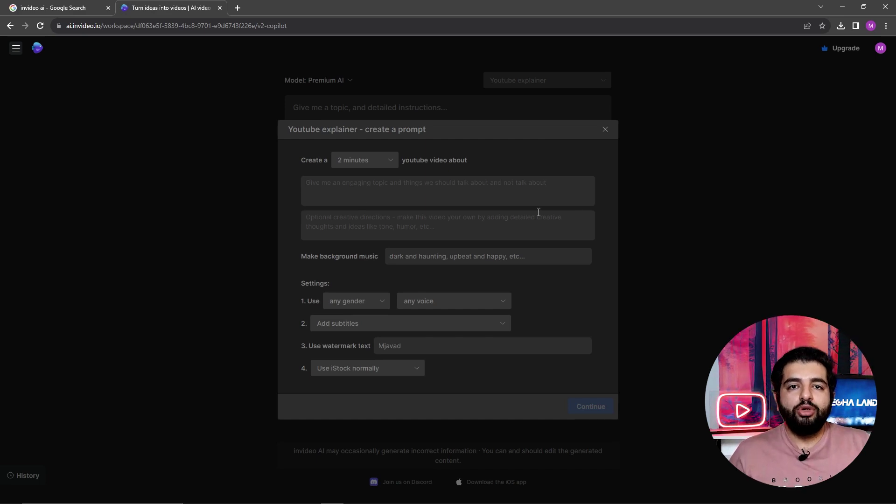
Enter the video topic "name five fascinating and exciting place in asia to visit".
{"action": "type", "text": "ش"}
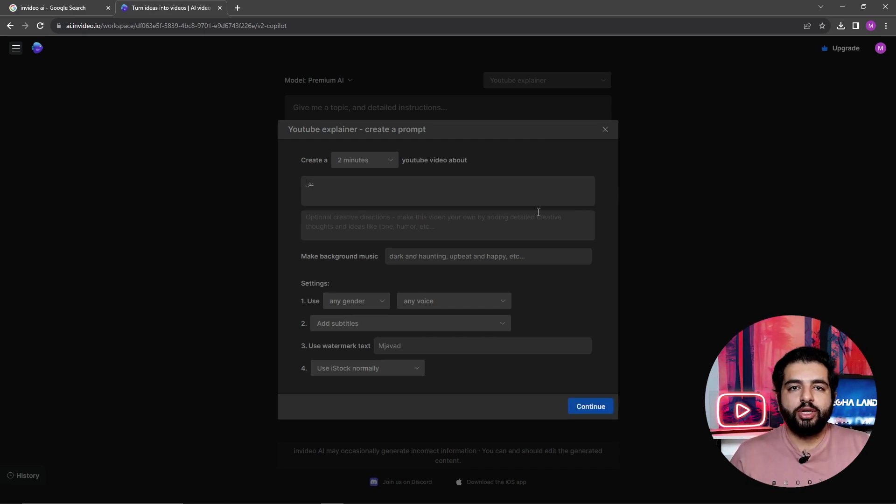
{"action": "key", "text": "BackSpace"}
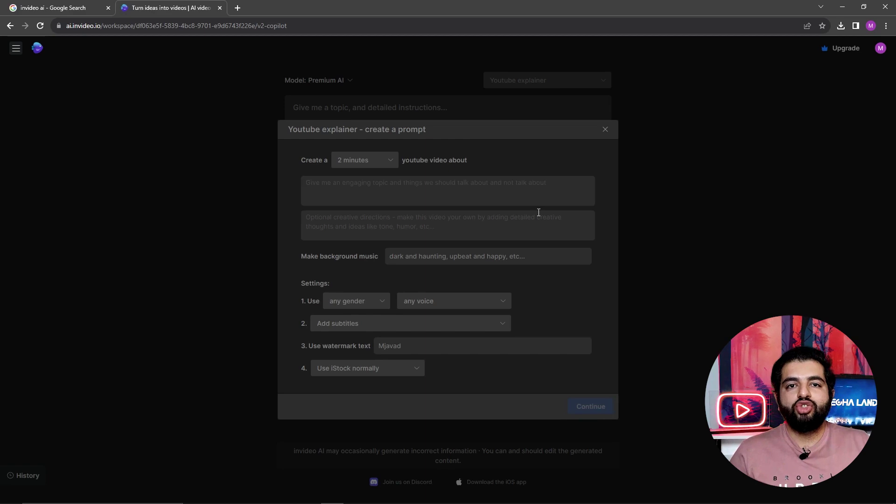
{"action": "type", "text": "name "}
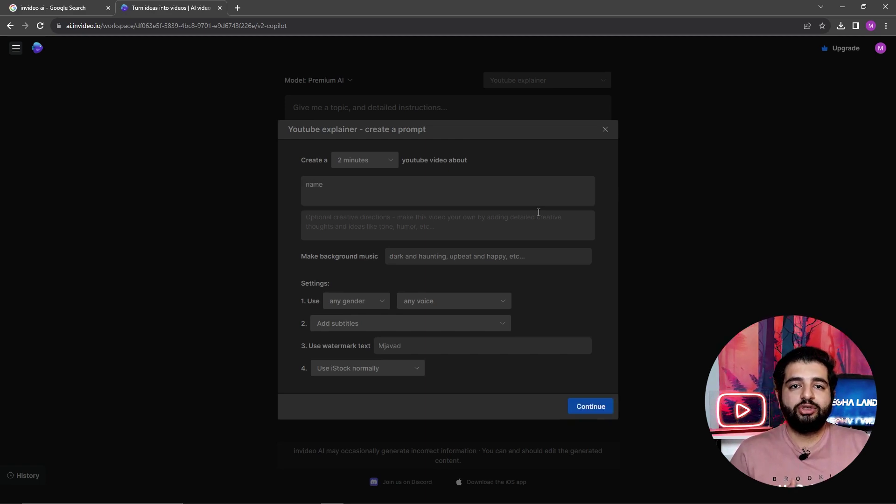
{"action": "type", "text": "f"}
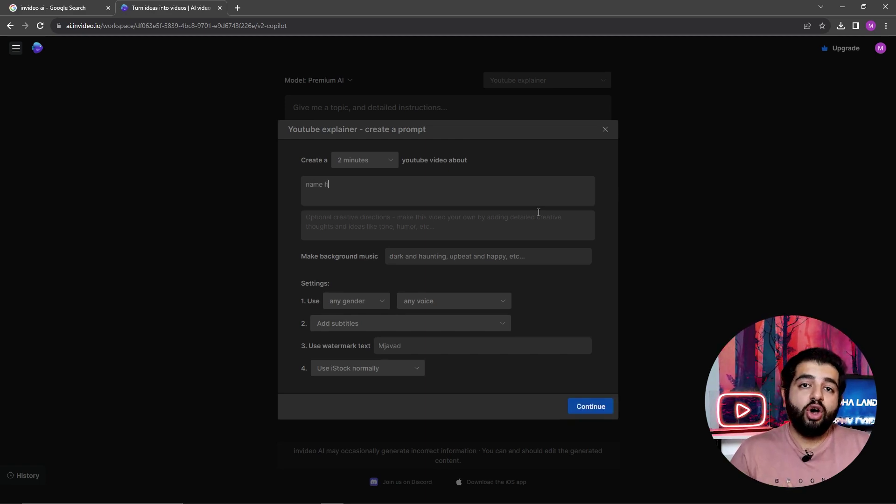
{"action": "type", "text": "ive fa"}
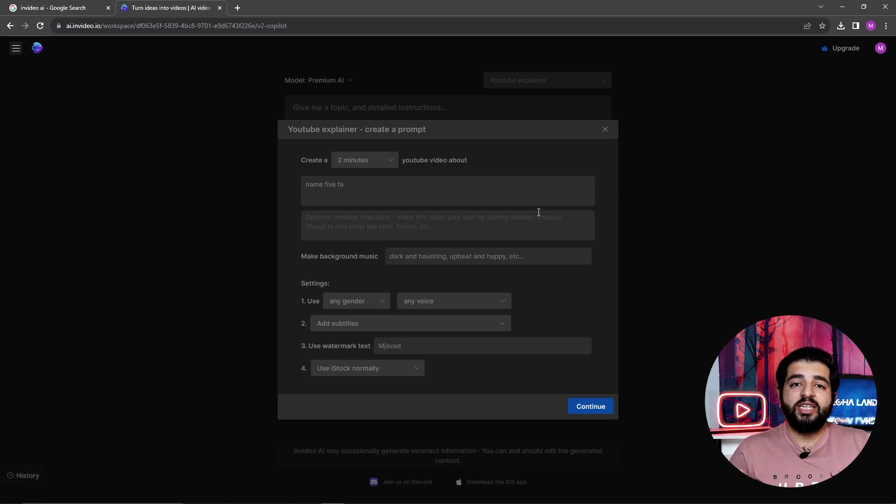
{"action": "type", "text": "scinating ab"}
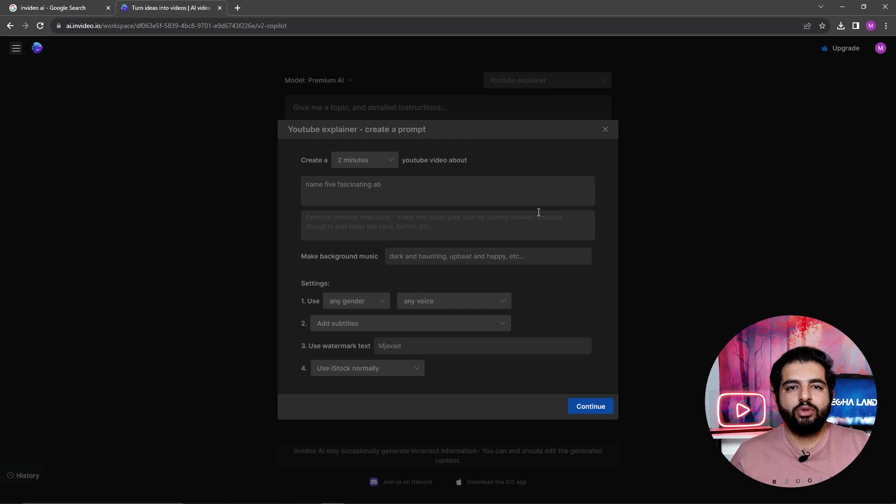
{"action": "key", "text": "BackSpace"}
{"action": "type", "text": "nd excit"}
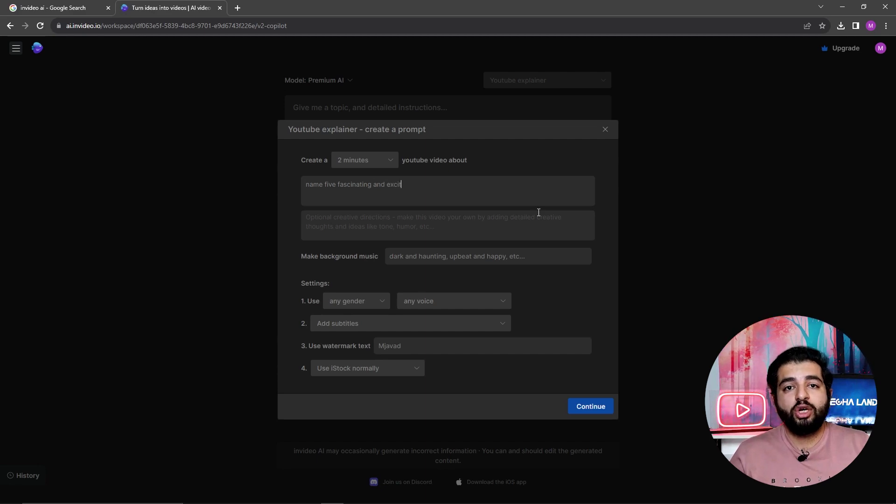
{"action": "type", "text": "ing"}
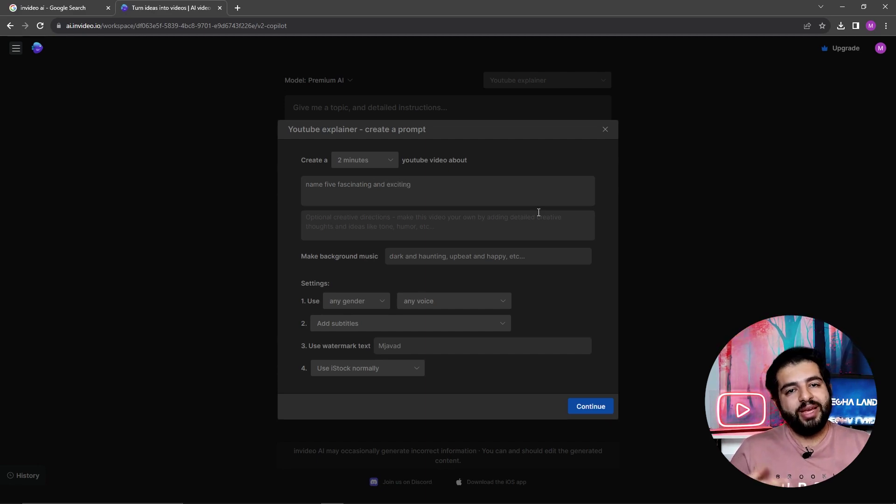
{"action": "type", "text": " place in asia to visit"}
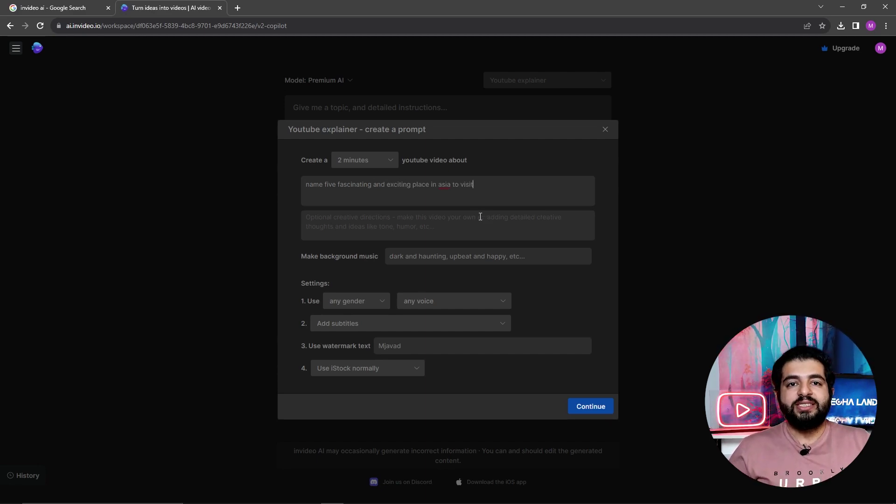
Add the creative directions "begin the video with the beauty of Asian nature add a touch of humor to the tone".
{"action": "left_click", "coordinate": [430, 223]}
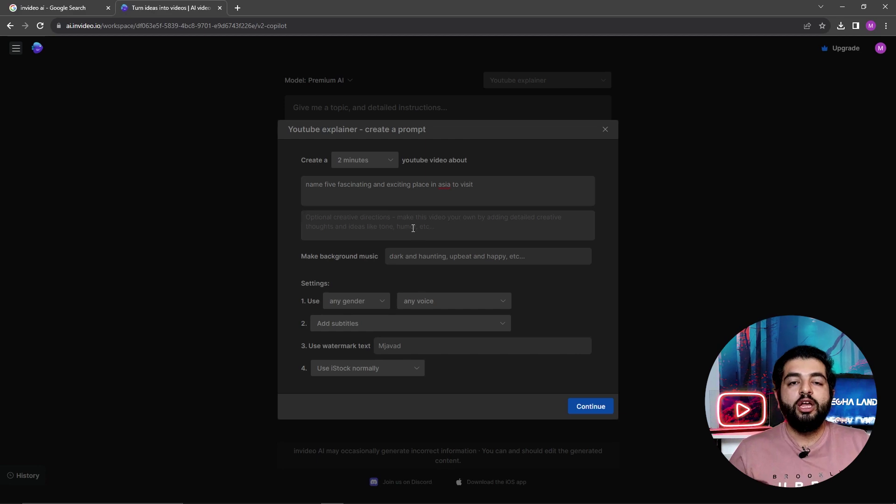
{"action": "type", "text": "beg"}
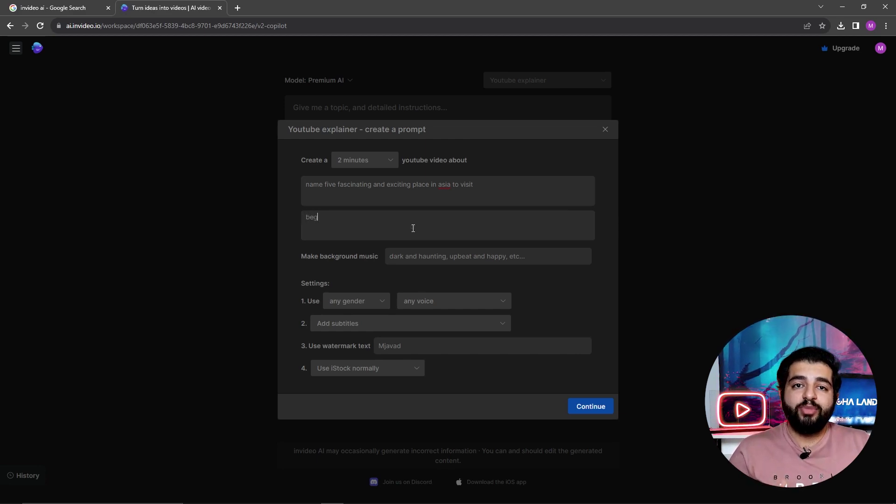
{"action": "type", "text": "in"}
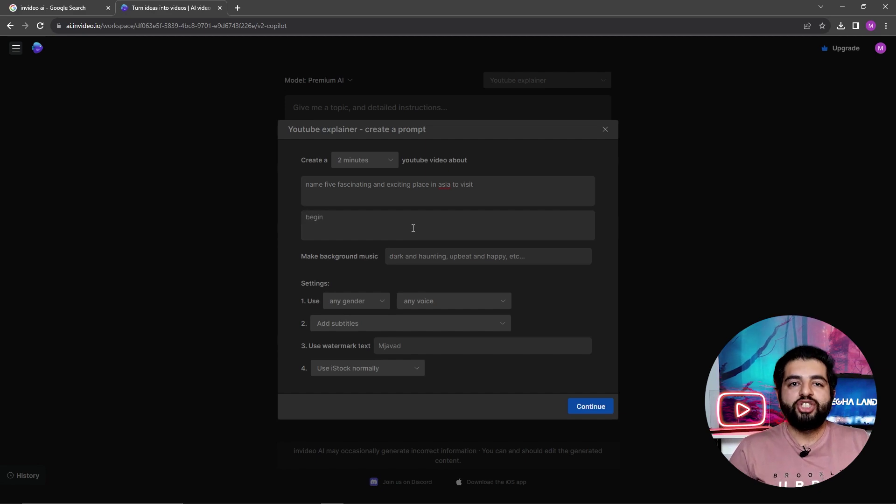
{"action": "type", "text": " the video"}
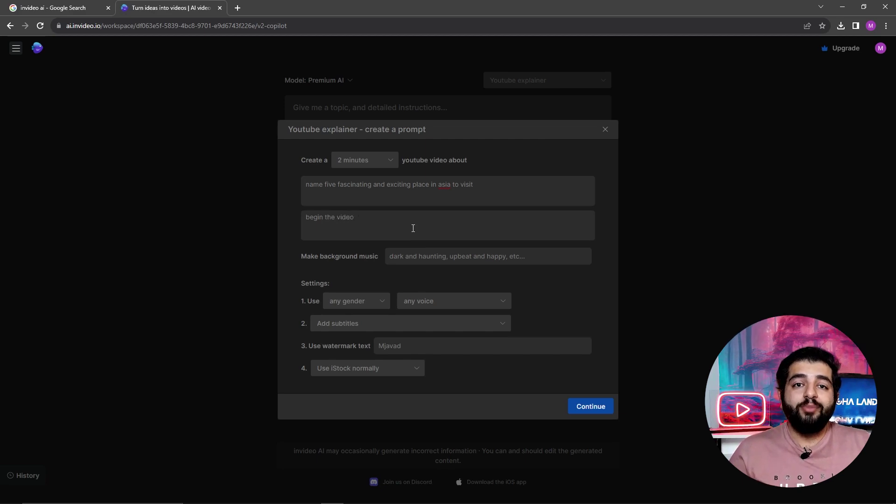
{"action": "type", "text": " with "}
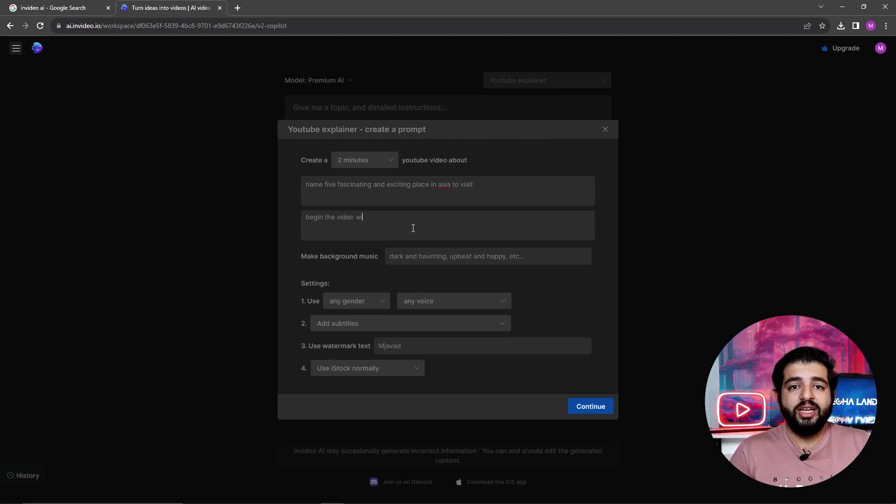
{"action": "type", "text": "the"}
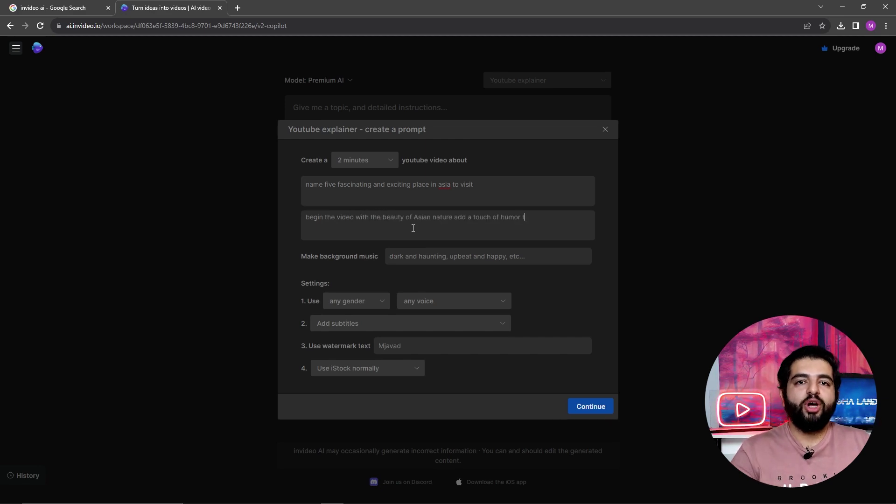
{"action": "type", "text": "to the"}
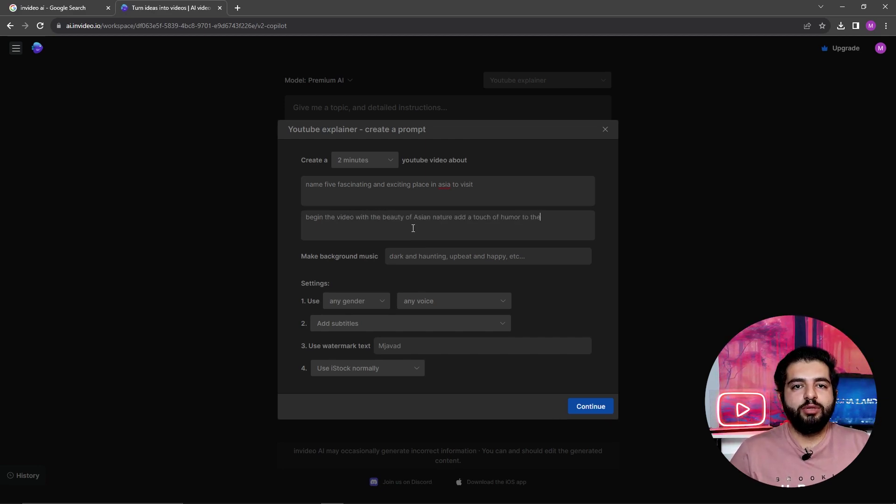
{"action": "type", "text": " tone"}
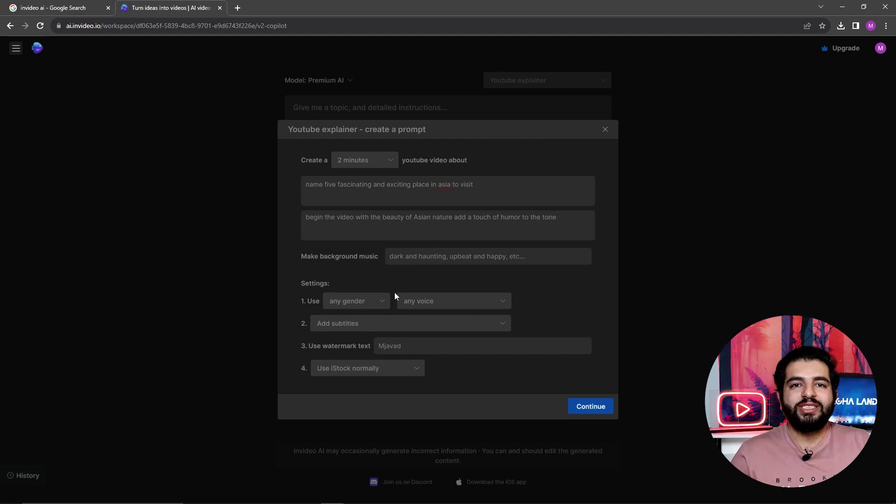
Set the background music to "up beat" and the narration to a male with a clear American voice.
{"action": "type", "text": "up beat"}
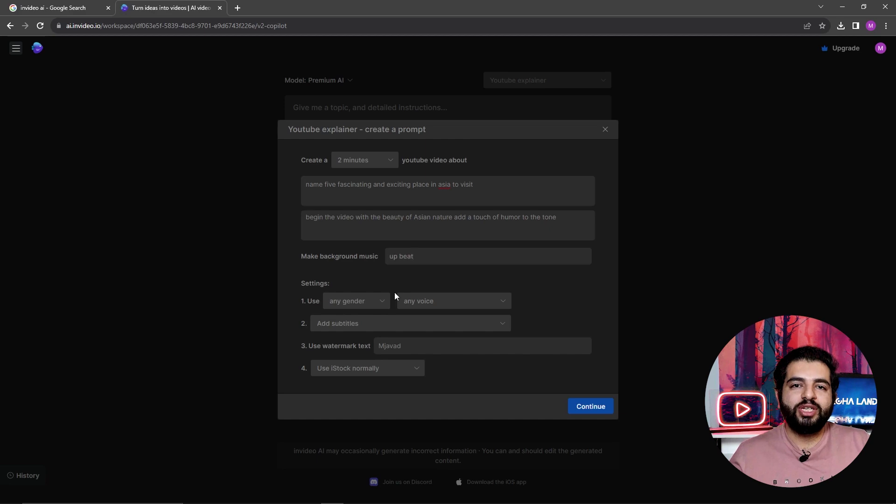
{"action": "left_click", "coordinate": [371, 305]}
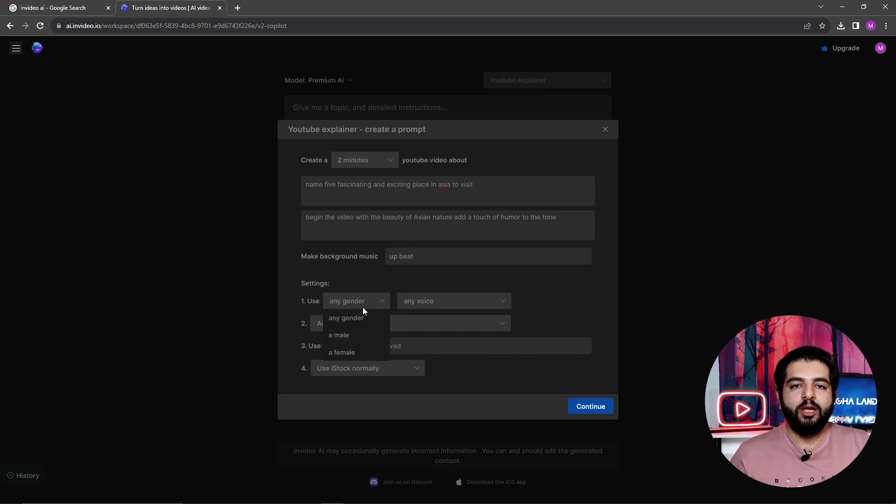
{"action": "left_click", "coordinate": [352, 336]}
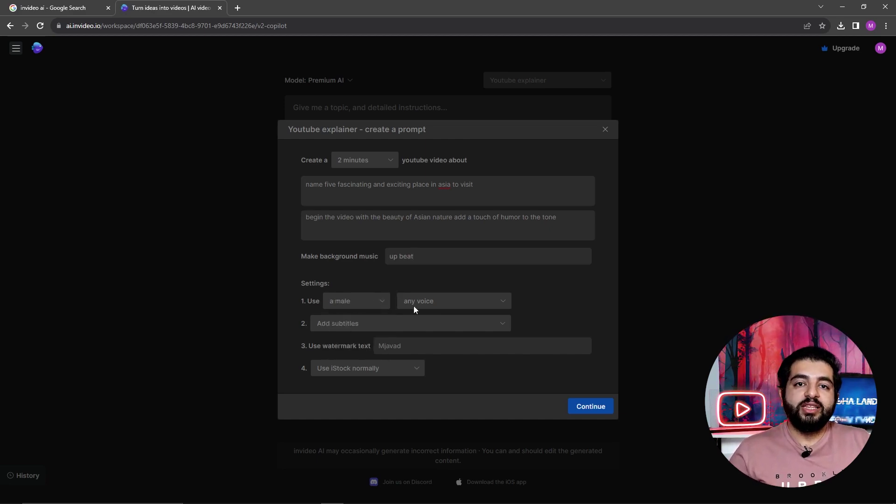
{"action": "left_click", "coordinate": [434, 303]}
{"action": "left_click_drag", "start_coordinate": [509, 326], "coordinate": [505, 341]}
{"action": "left_click_drag", "start_coordinate": [506, 347], "coordinate": [517, 319]}
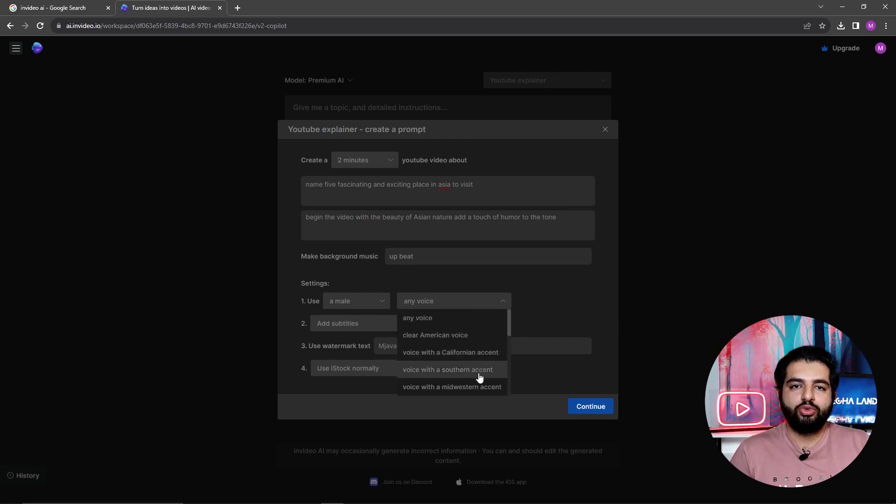
{"action": "left_click", "coordinate": [436, 335]}
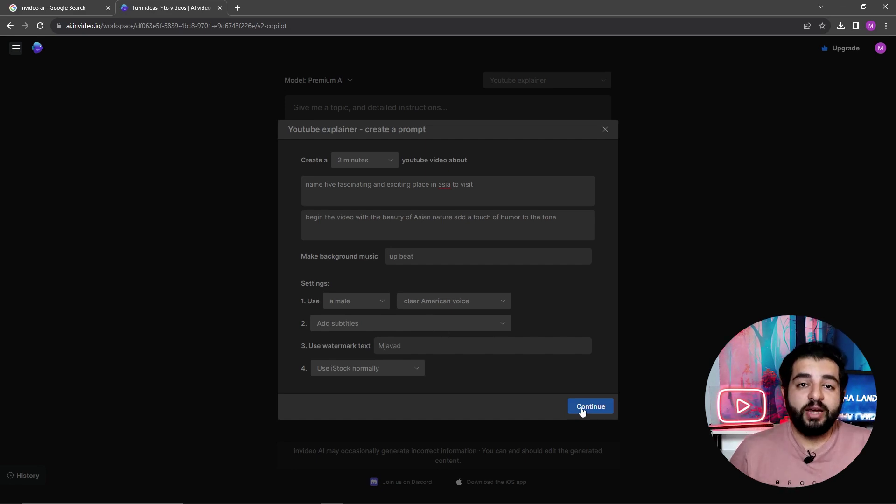
Accept the explainer prompt settings and generate a video from the composed prompt.
{"action": "left_click", "coordinate": [582, 407]}
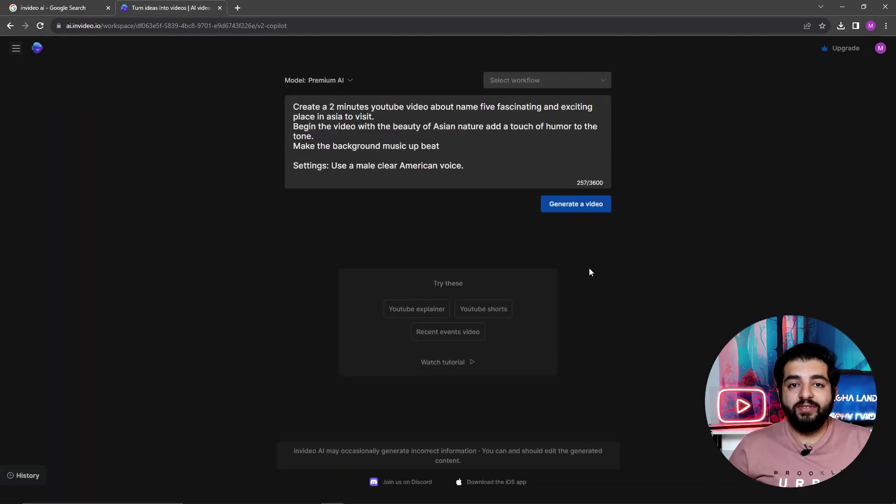
{"action": "left_click", "coordinate": [579, 210]}
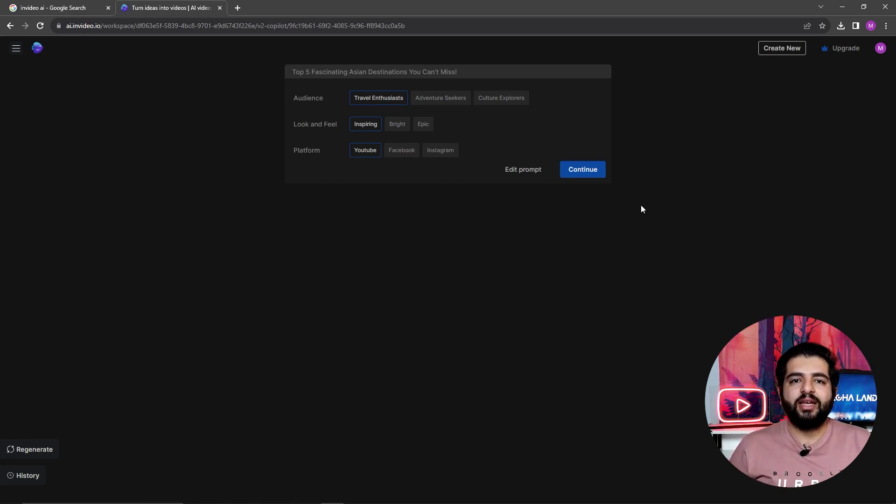
Generate the video for Travel Enthusiasts with an Inspiring look for Youtube, and play the result.
{"action": "left_click", "coordinate": [583, 170]}
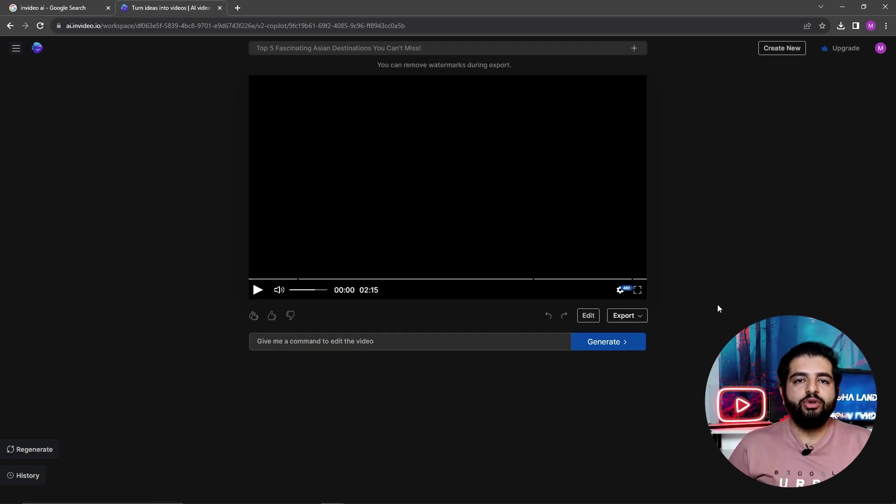
{"action": "left_click", "coordinate": [257, 290]}
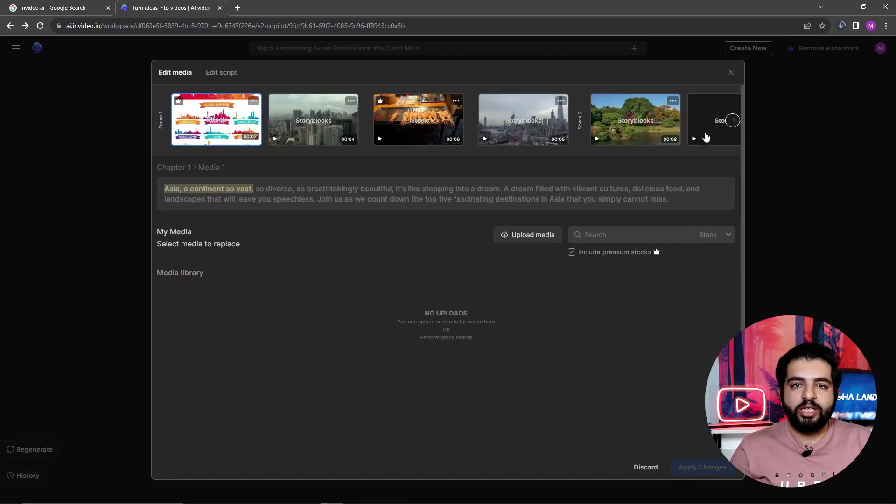
Look through the scene clips in the video's media editor.
{"action": "left_click", "coordinate": [734, 122]}
{"action": "left_click", "coordinate": [734, 122]}
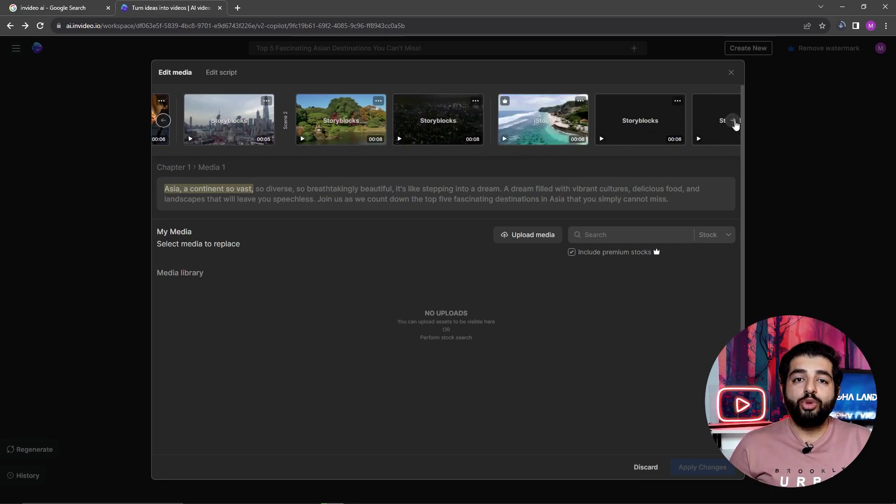
{"action": "left_click", "coordinate": [733, 121]}
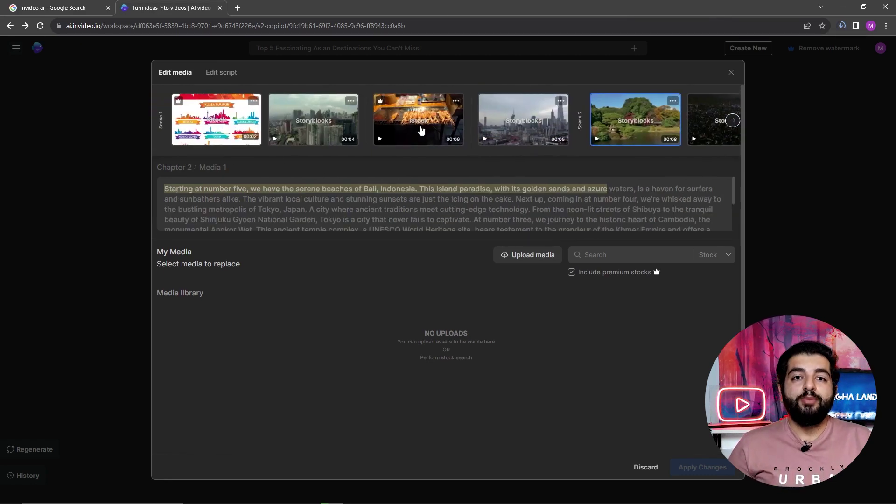
Search stock media for "the nature of japan", replace a Chapter 1 clip with the cherry-blossom umbrella image, and apply the change.
{"action": "left_click", "coordinate": [420, 130]}
{"action": "left_click", "coordinate": [622, 236]}
{"action": "type", "text": "the nature of"}
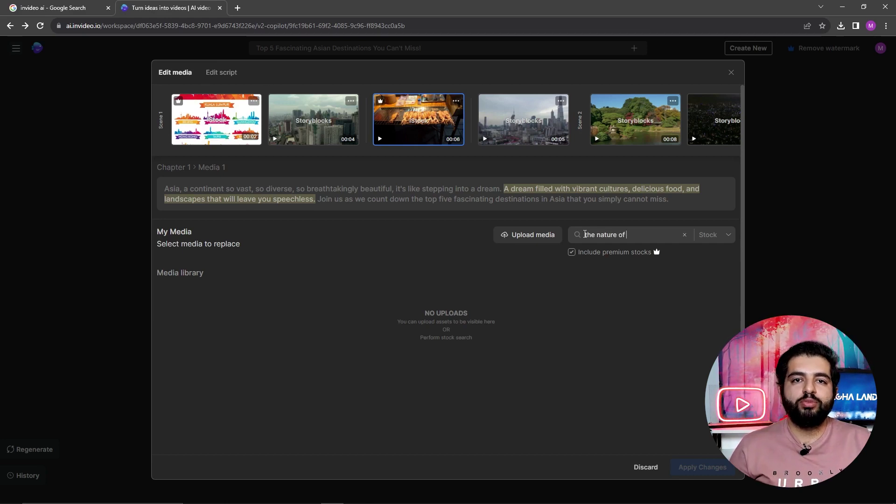
{"action": "type", "text": " japan"}
{"action": "key", "text": "Return"}
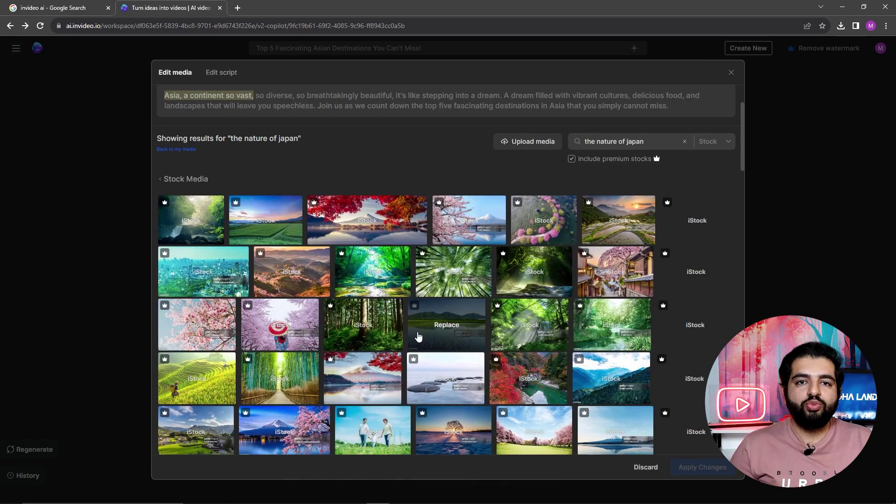
{"action": "left_click", "coordinate": [280, 325]}
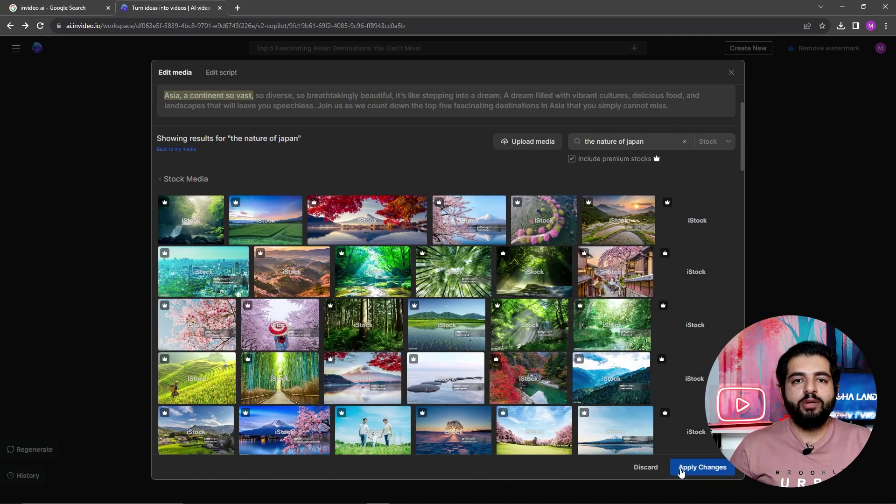
{"action": "left_click", "coordinate": [696, 468]}
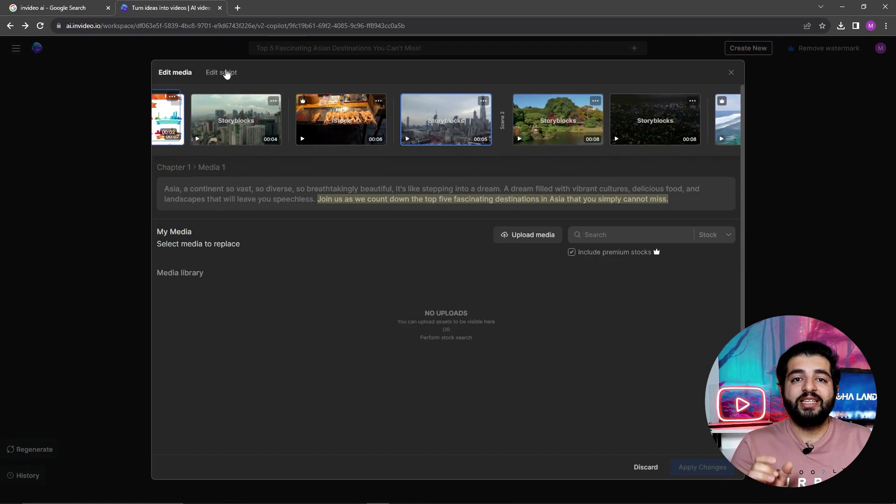
Review the script's narration lines and chapter titles, and close the editor without changing the text.
{"action": "left_click", "coordinate": [226, 73]}
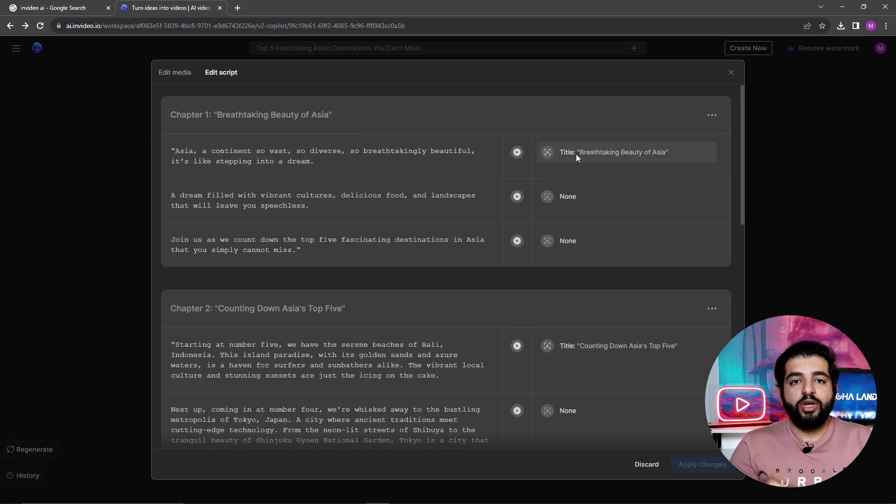
{"action": "scroll", "coordinate": [551, 352], "scroll_direction": "down", "scroll_amount": 1}
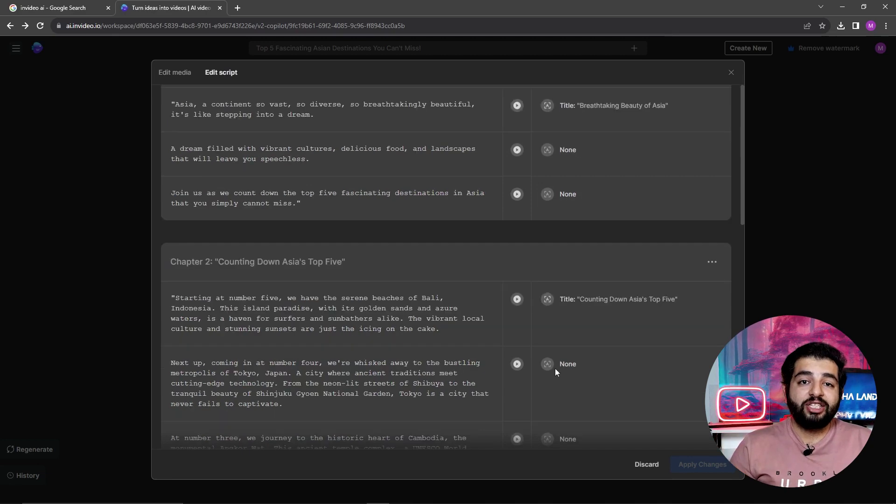
{"action": "scroll", "coordinate": [741, 210], "scroll_direction": "down", "scroll_amount": 3}
{"action": "left_click_drag", "start_coordinate": [742, 223], "coordinate": [725, 113]}
{"action": "left_click_drag", "start_coordinate": [306, 195], "coordinate": [269, 195]}
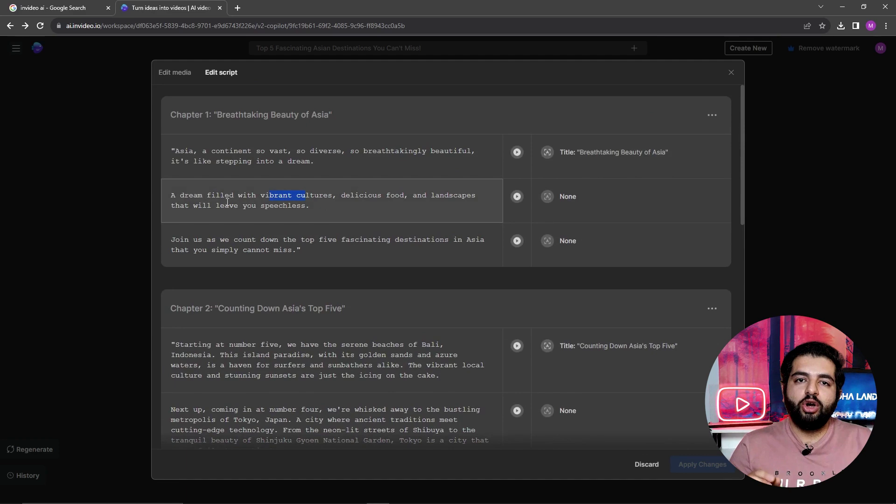
{"action": "left_click_drag", "start_coordinate": [228, 202], "coordinate": [216, 352]}
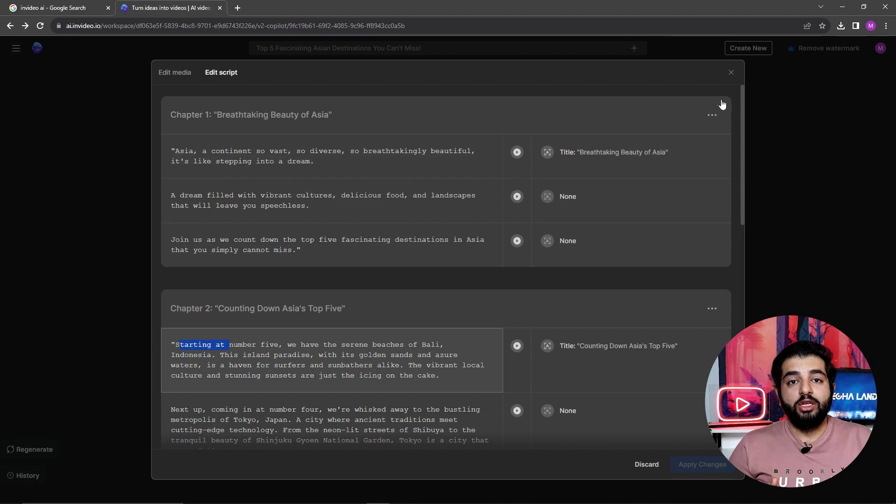
{"action": "left_click", "coordinate": [731, 73]}
Give the video the edit command "change voice to female" and generate the revision.
{"action": "left_click", "coordinate": [373, 342]}
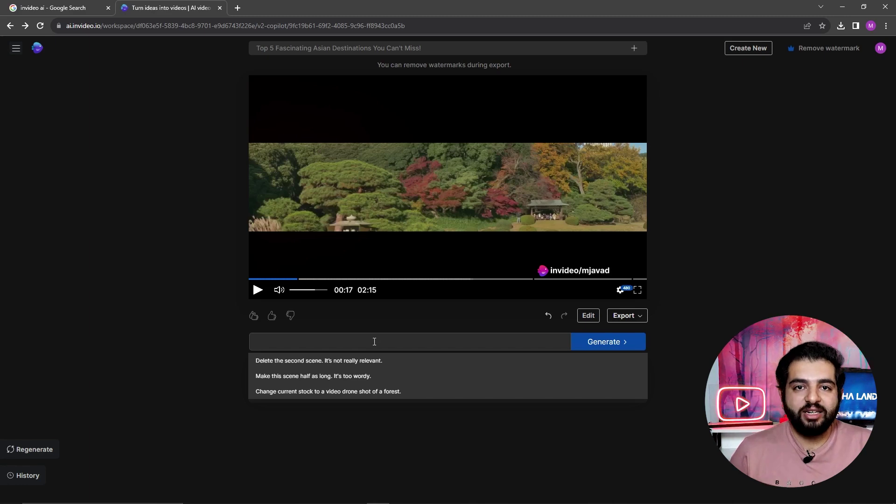
{"action": "type", "text": "change voice to female"}
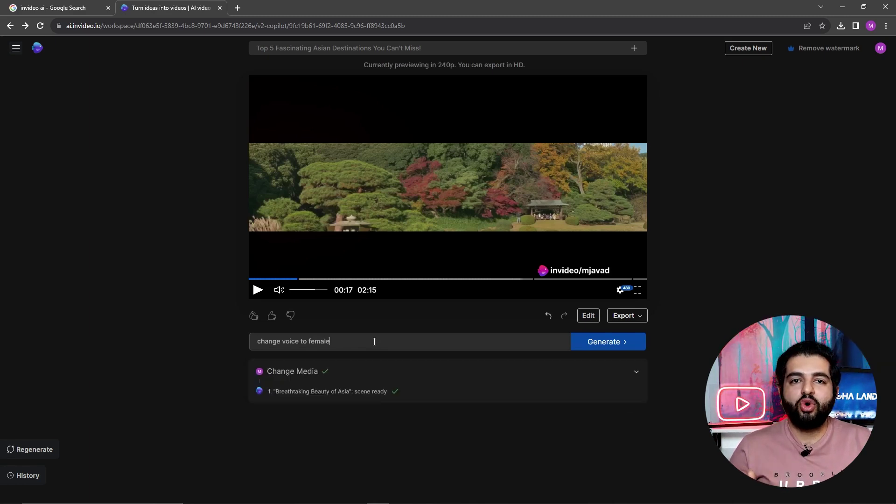
{"action": "key", "text": "Return"}
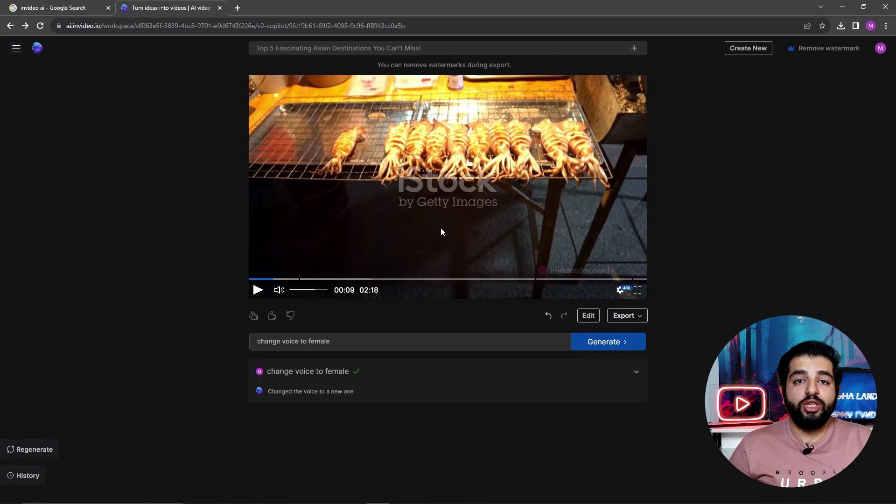
Open the workspace settings to view the name, handle, beta features and default export visibility options.
{"action": "left_click", "coordinate": [878, 51]}
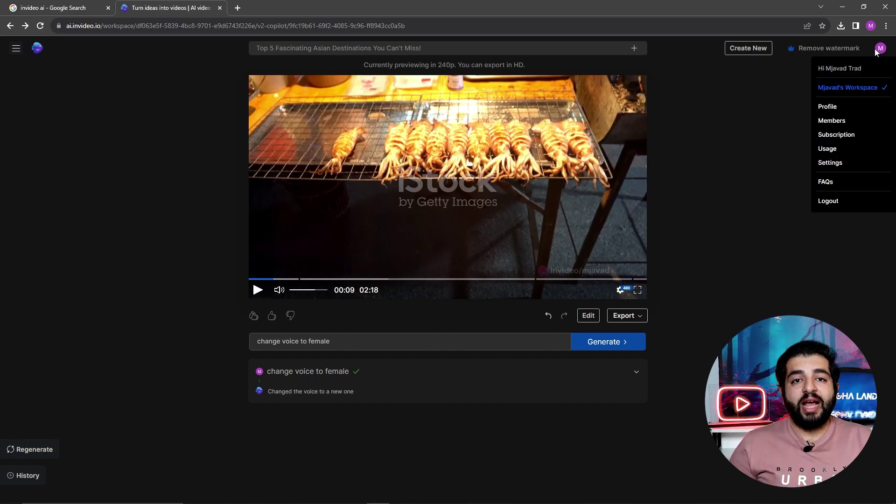
{"action": "left_click", "coordinate": [831, 163]}
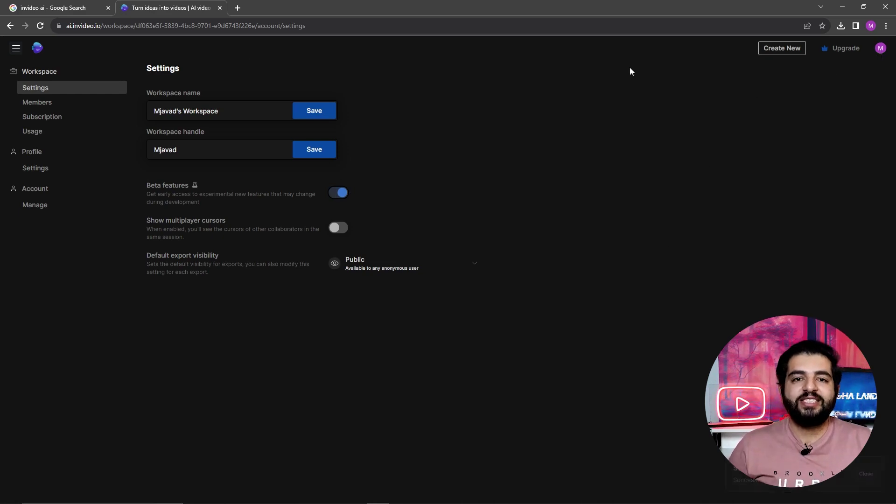
{"action": "left_click", "coordinate": [16, 52]}
{"action": "left_click", "coordinate": [16, 51]}
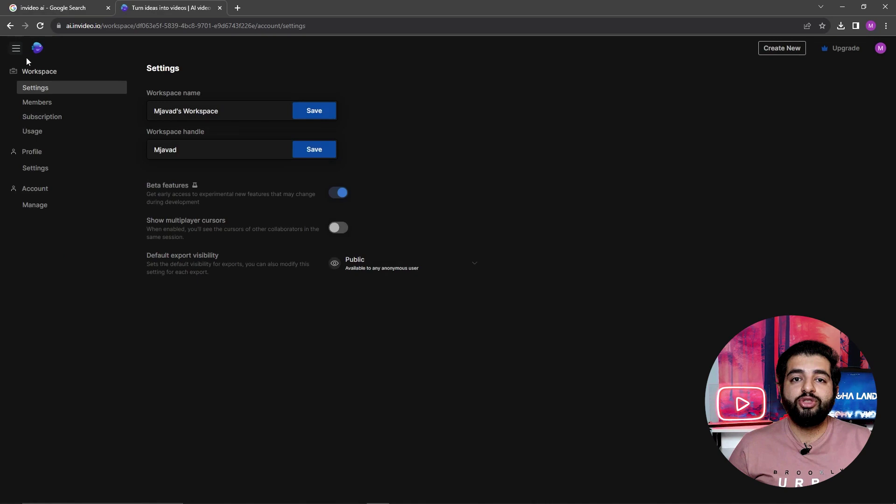
{"action": "left_click", "coordinate": [879, 50]}
{"action": "left_click", "coordinate": [836, 91]}
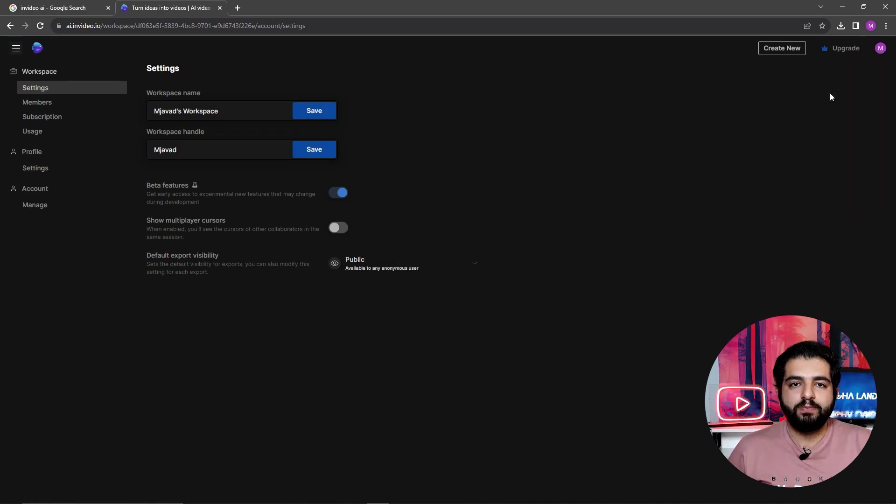